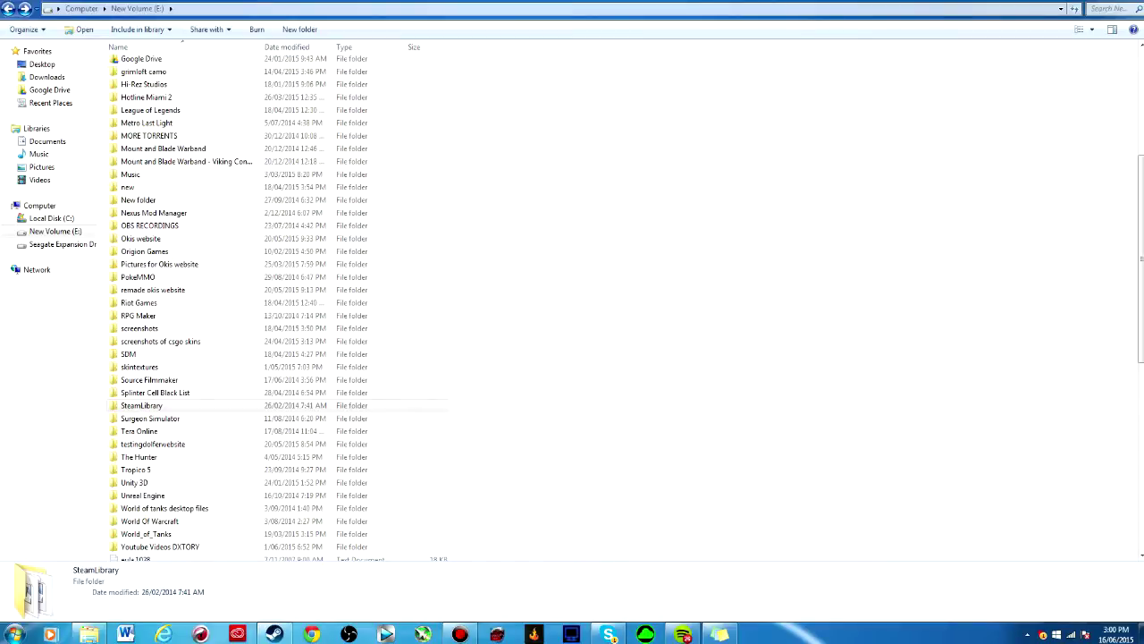
Step: Open the ARK game folder through SteamLibrary, SteamApps and common on New Volume (E:)
{"action": "left_click", "coordinate": [679, 322]}
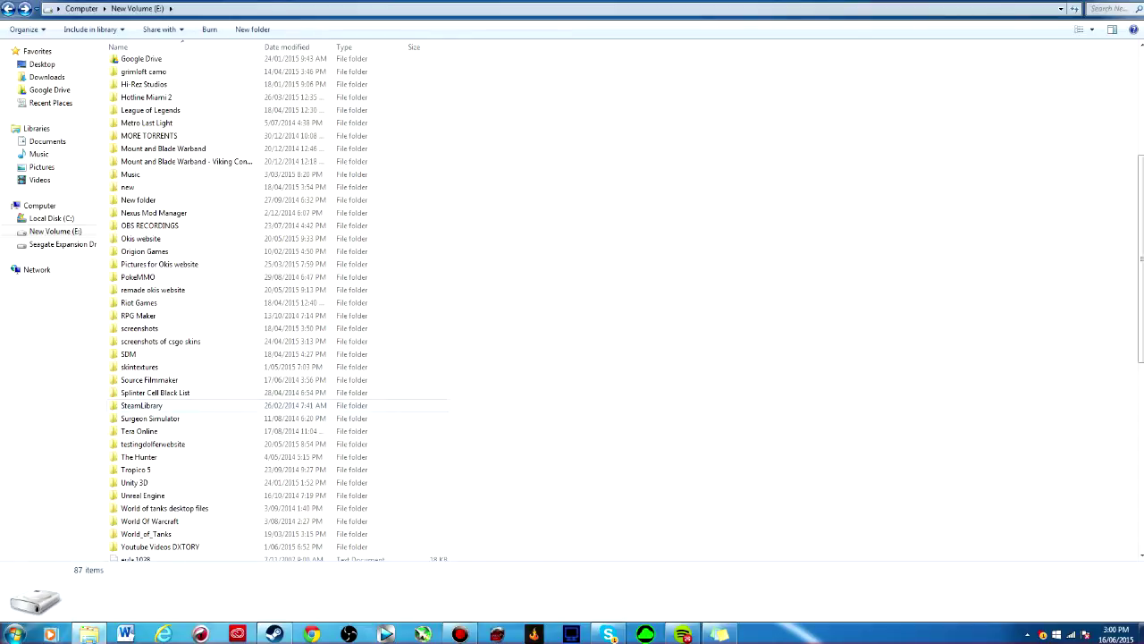
{"action": "left_click", "coordinate": [143, 406]}
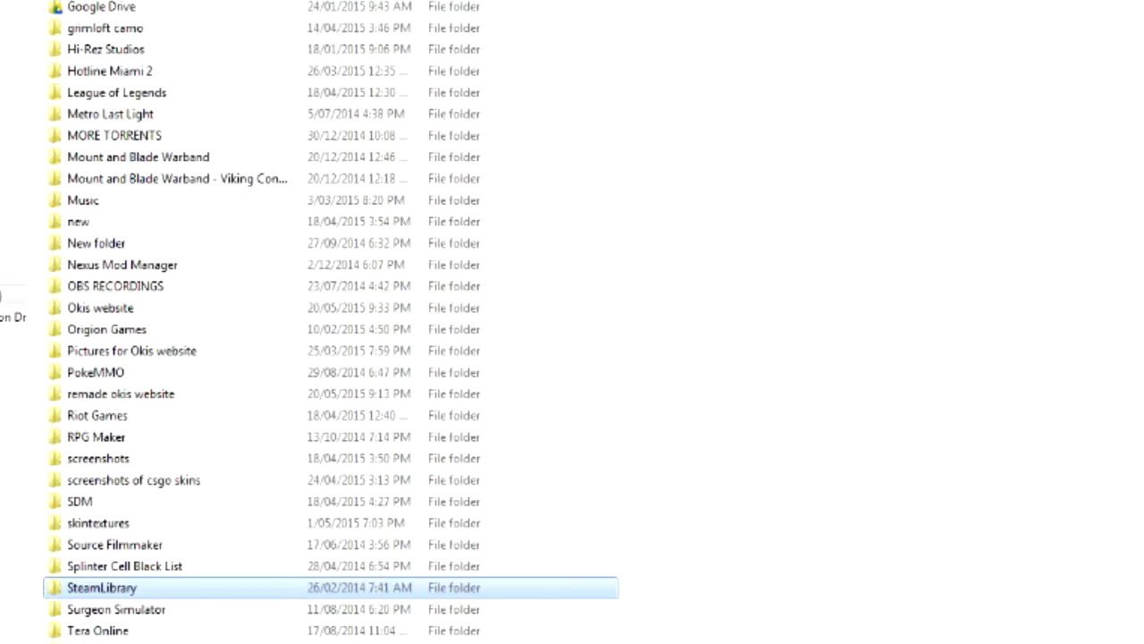
{"action": "key", "text": "Return"}
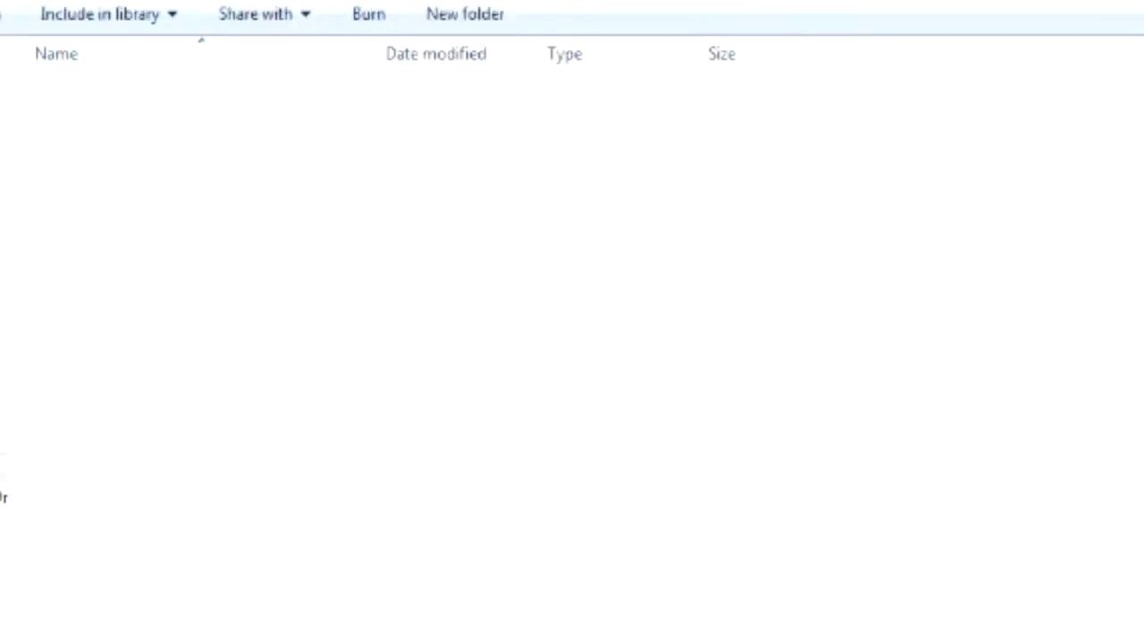
{"action": "double_click", "coordinate": [97, 16]}
{"action": "key", "text": "BackSpace"}
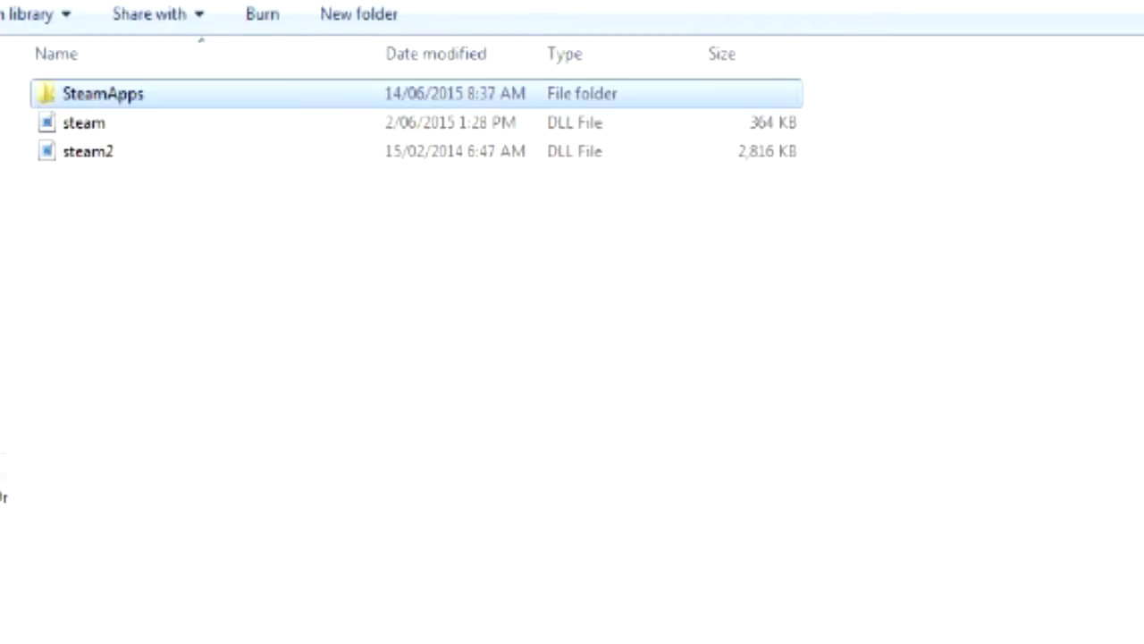
{"action": "key", "text": "BackSpace"}
{"action": "key", "text": "Return"}
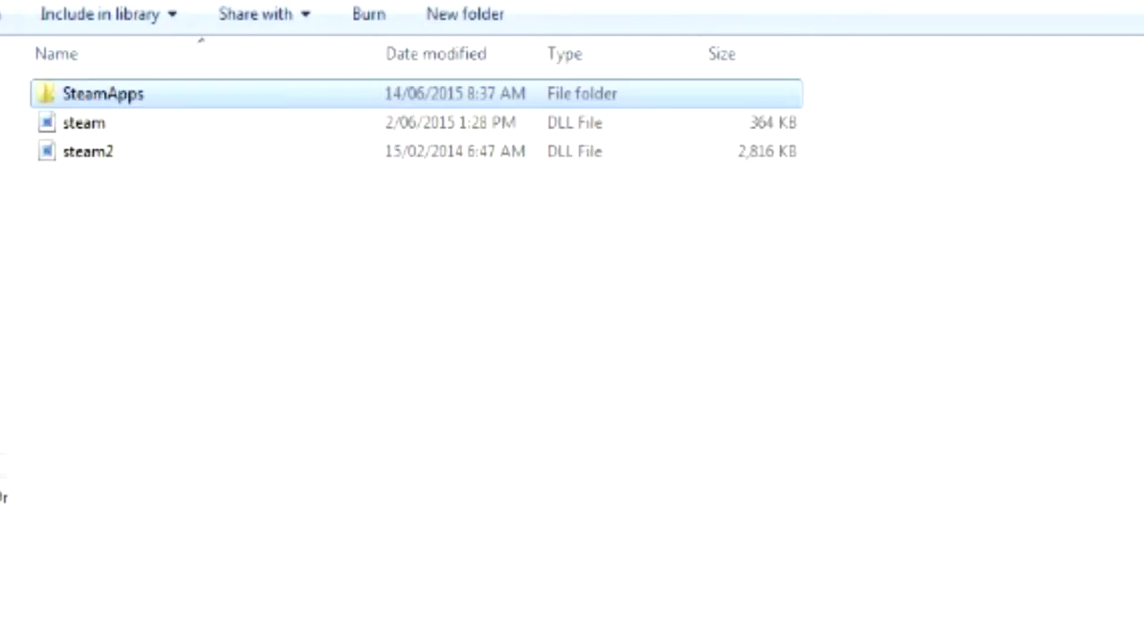
{"action": "key", "text": "Return"}
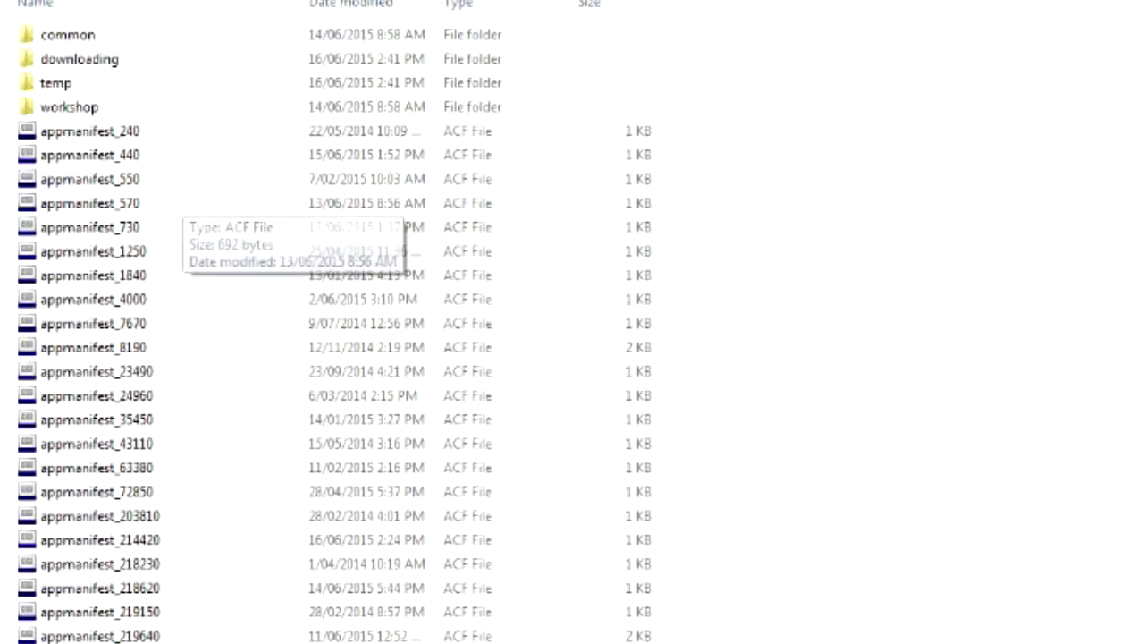
{"action": "double_click", "coordinate": [68, 34]}
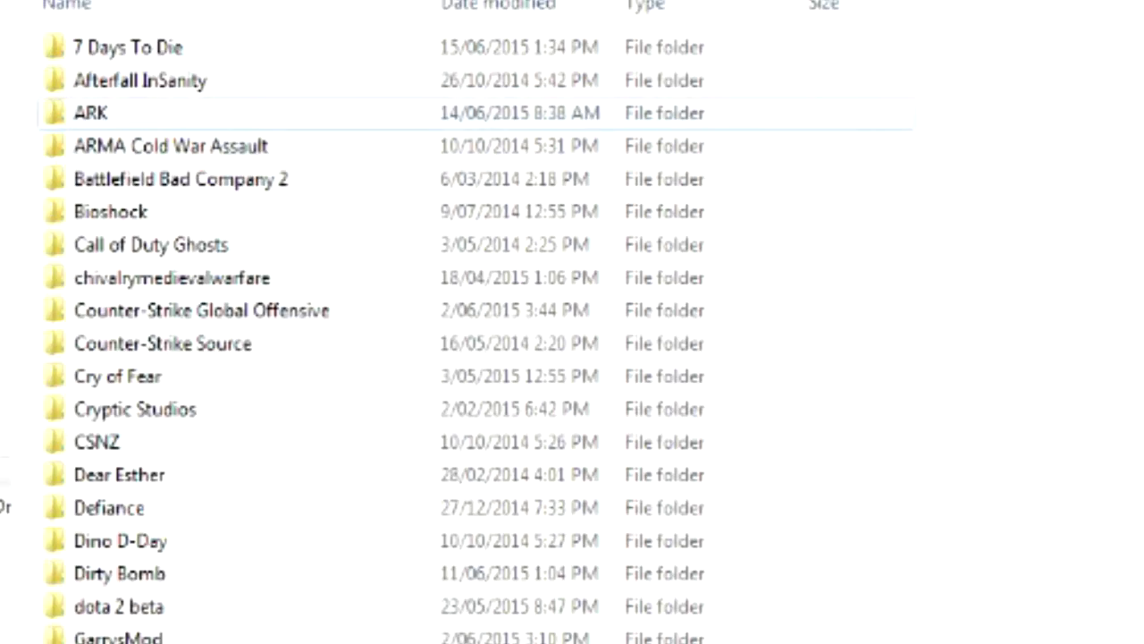
{"action": "double_click", "coordinate": [91, 114]}
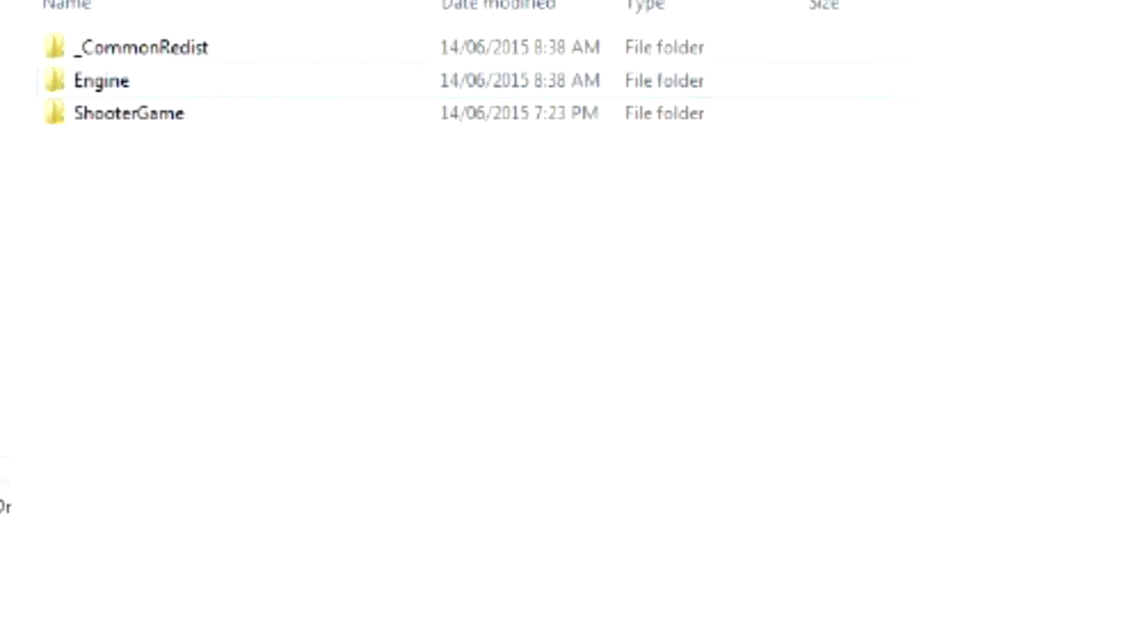
Step: Go back up to the root of New Volume (E:) and retrace the path through SteamLibrary to the ARK folder
{"action": "key", "text": "BackSpace"}
{"action": "key", "text": "BackSpace"}
{"action": "key", "text": "BackSpace"}
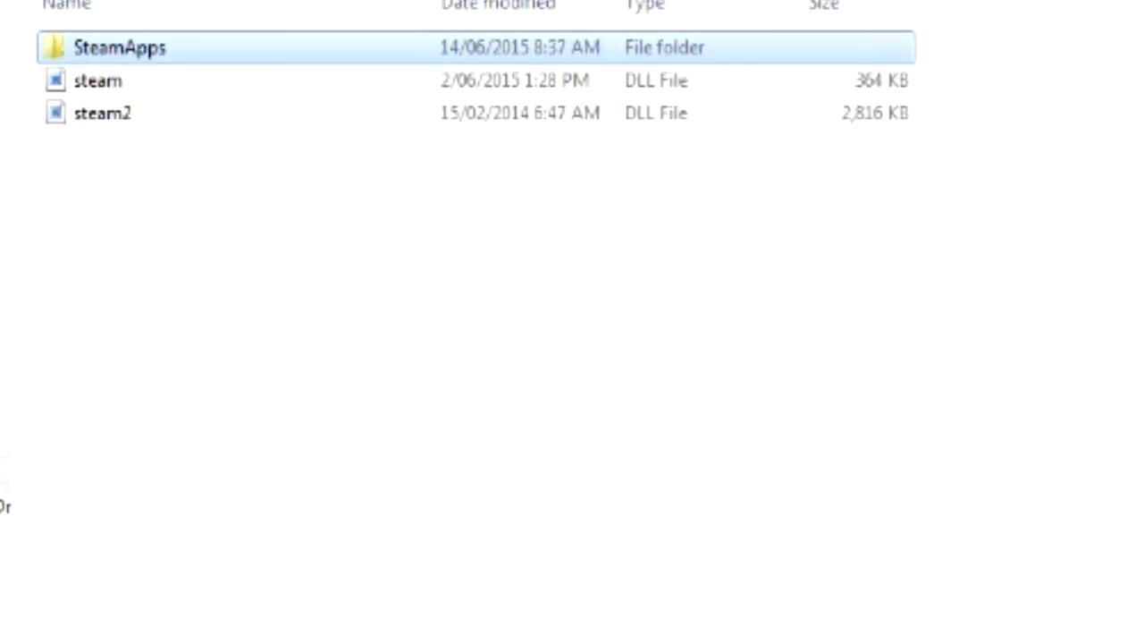
{"action": "key", "text": "BackSpace"}
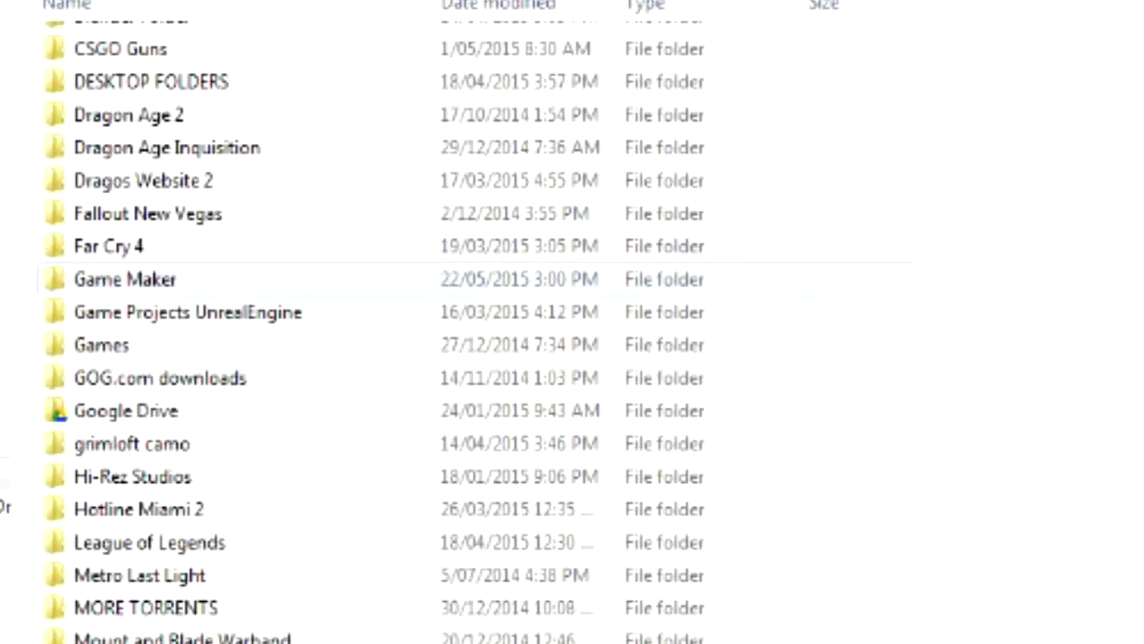
{"action": "key", "text": "alt+Right"}
{"action": "key", "text": "alt+Right"}
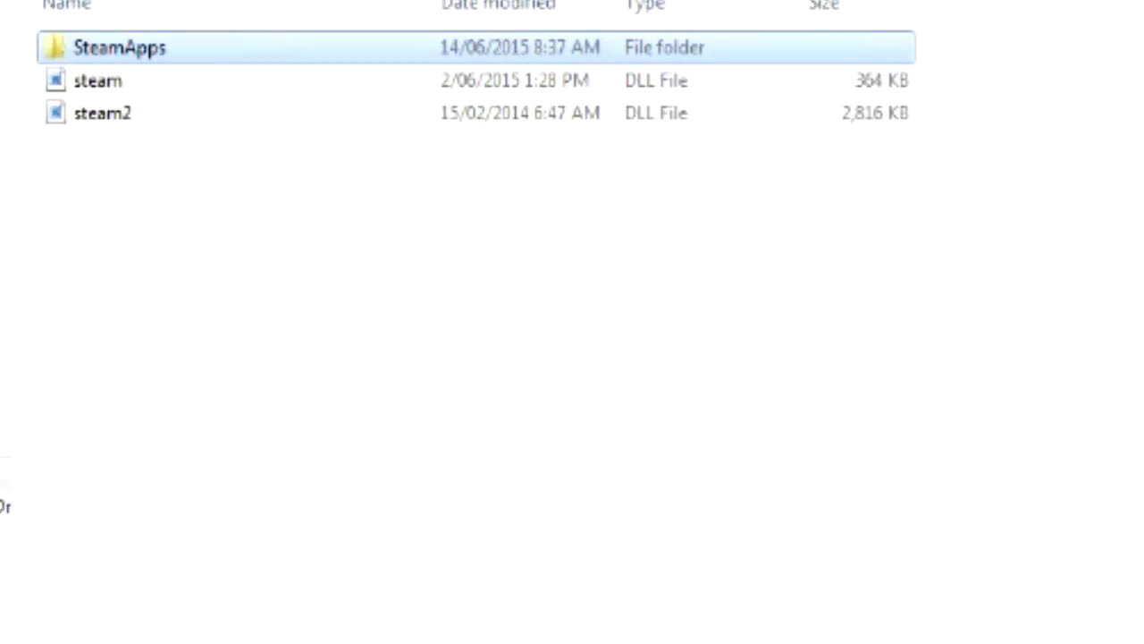
{"action": "key", "text": "alt+Right"}
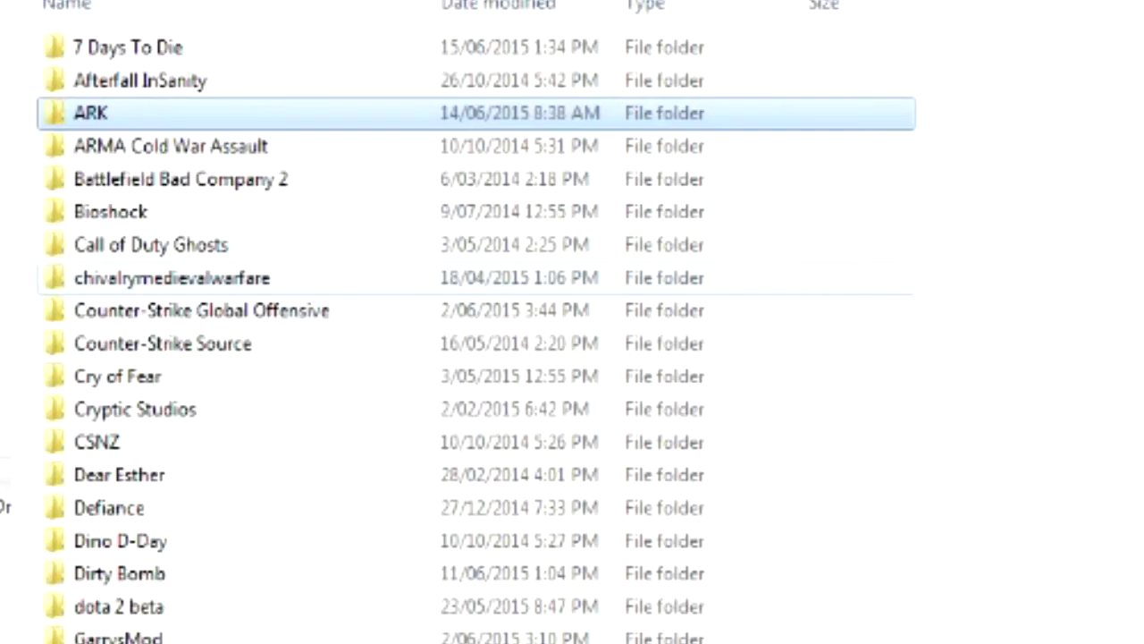
{"action": "key", "text": "alt+Right"}
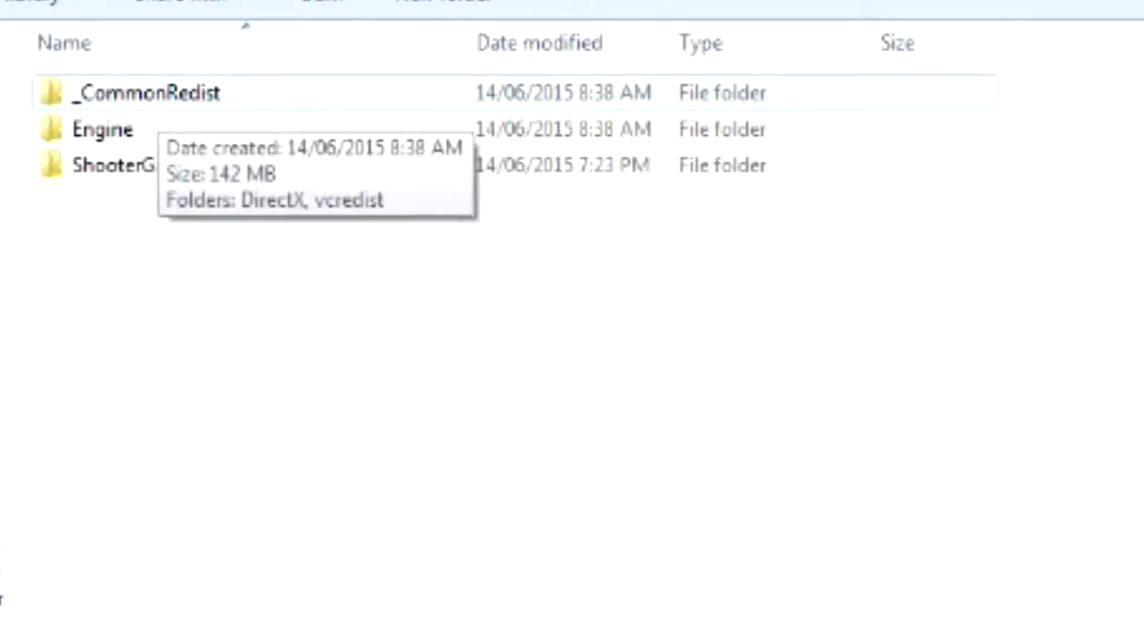
Step: Open the vcredist folder inside the ARK folder's _CommonRedist folder
{"action": "double_click", "coordinate": [158, 95]}
{"action": "key", "text": "alt+Left"}
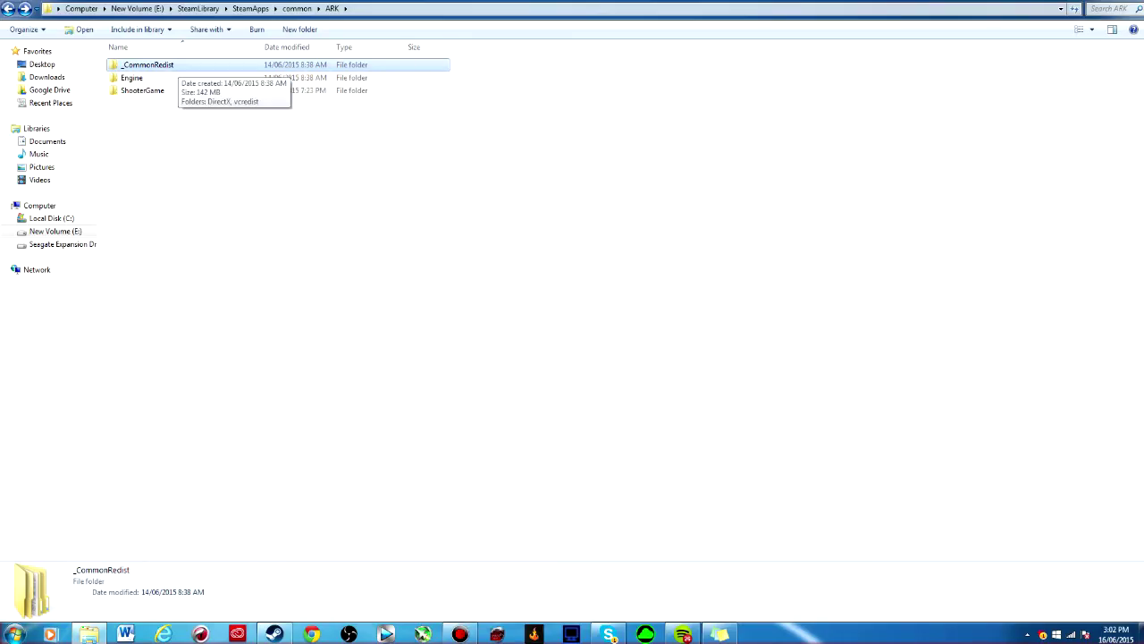
{"action": "double_click", "coordinate": [202, 66]}
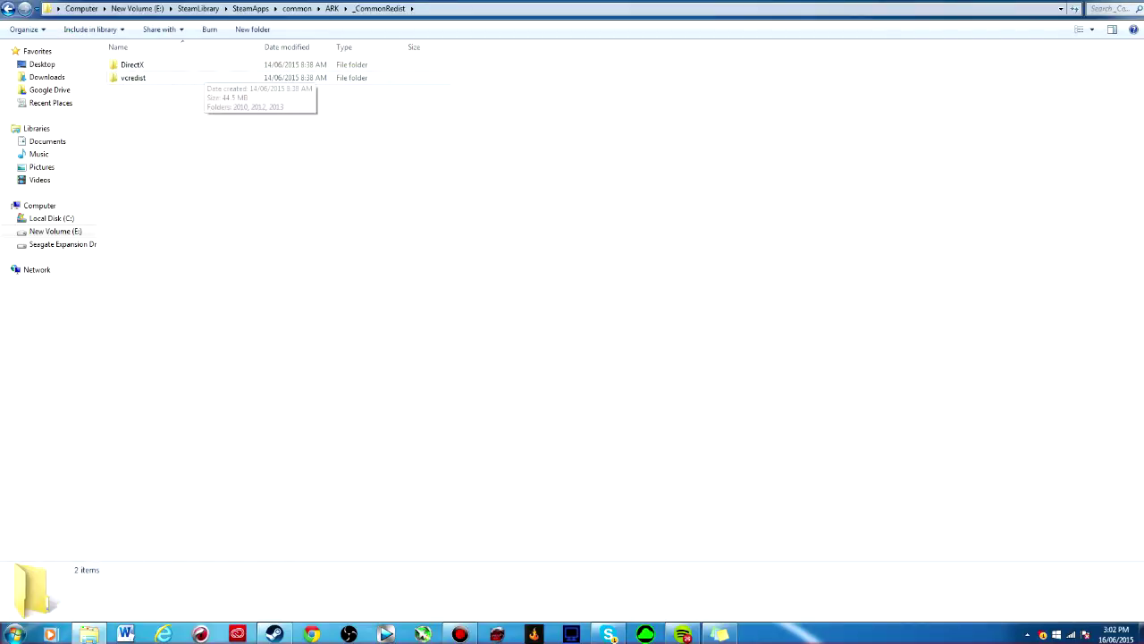
{"action": "left_click", "coordinate": [204, 75]}
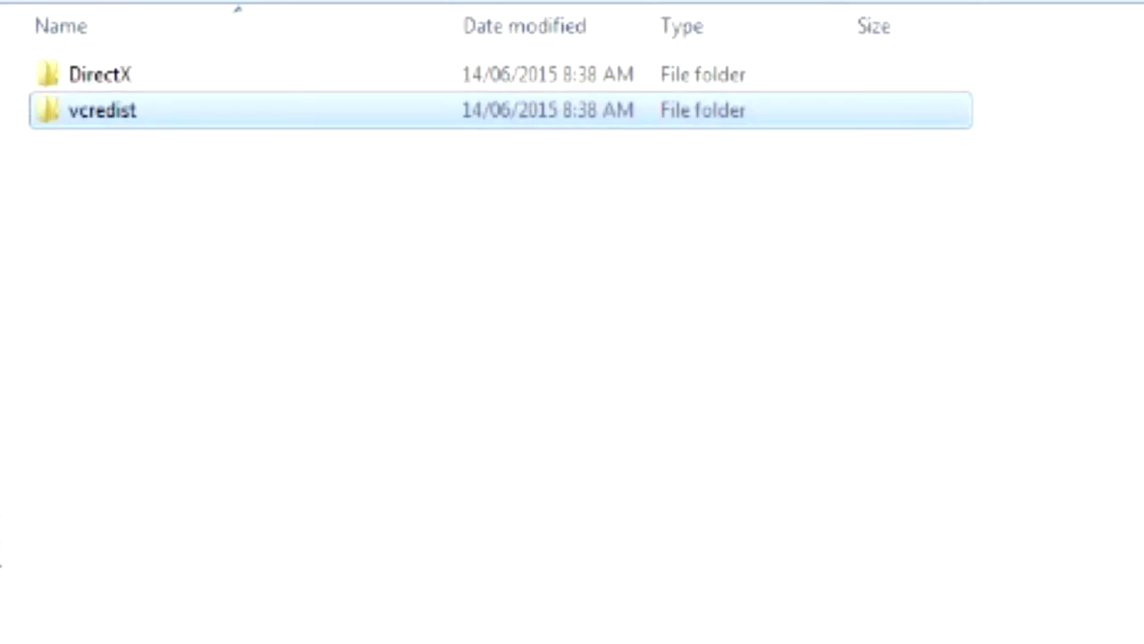
{"action": "key", "text": "Return"}
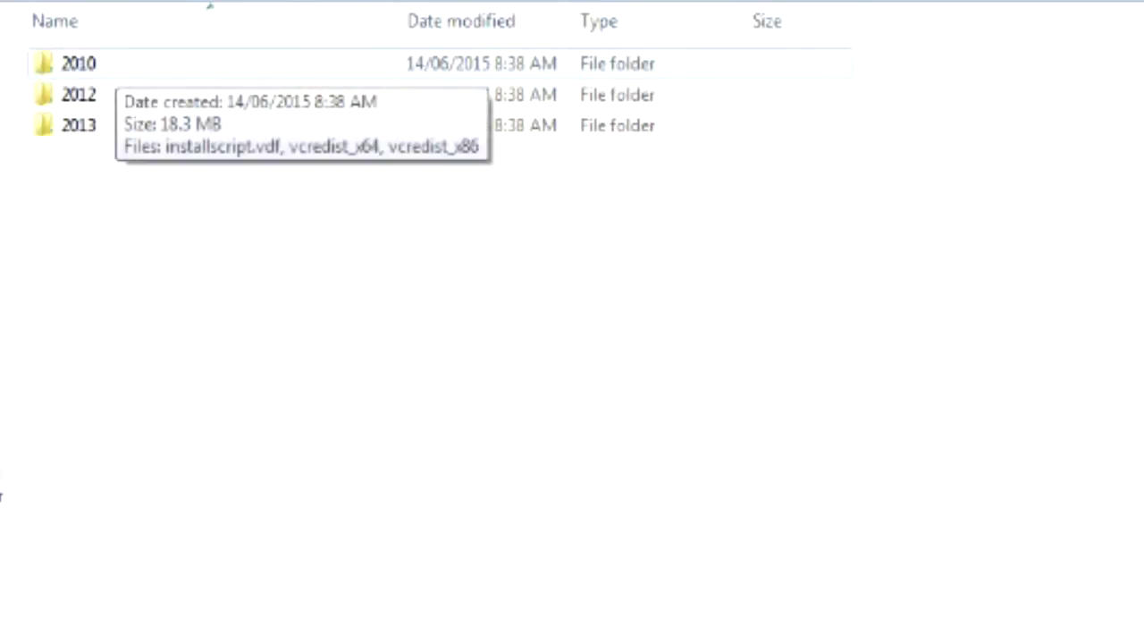
Step: Run vcredist_x64 from the 2010 folder and repair the Microsoft Visual C++ 2010 x64 Redistributable, finishing the wizard
{"action": "double_click", "coordinate": [103, 67]}
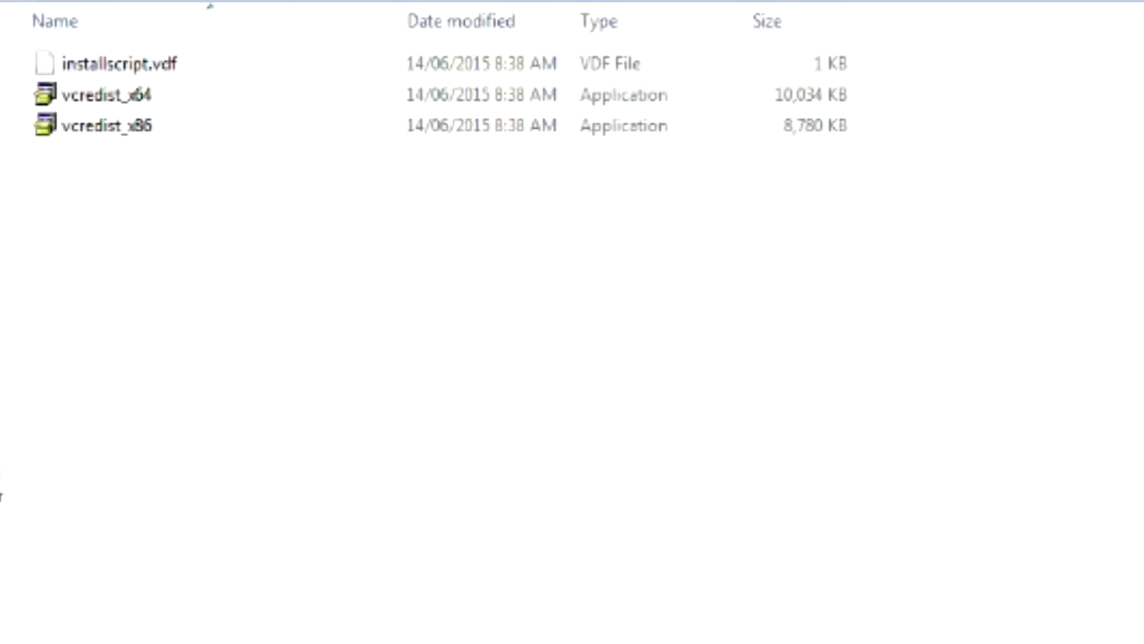
{"action": "left_click", "coordinate": [106, 94]}
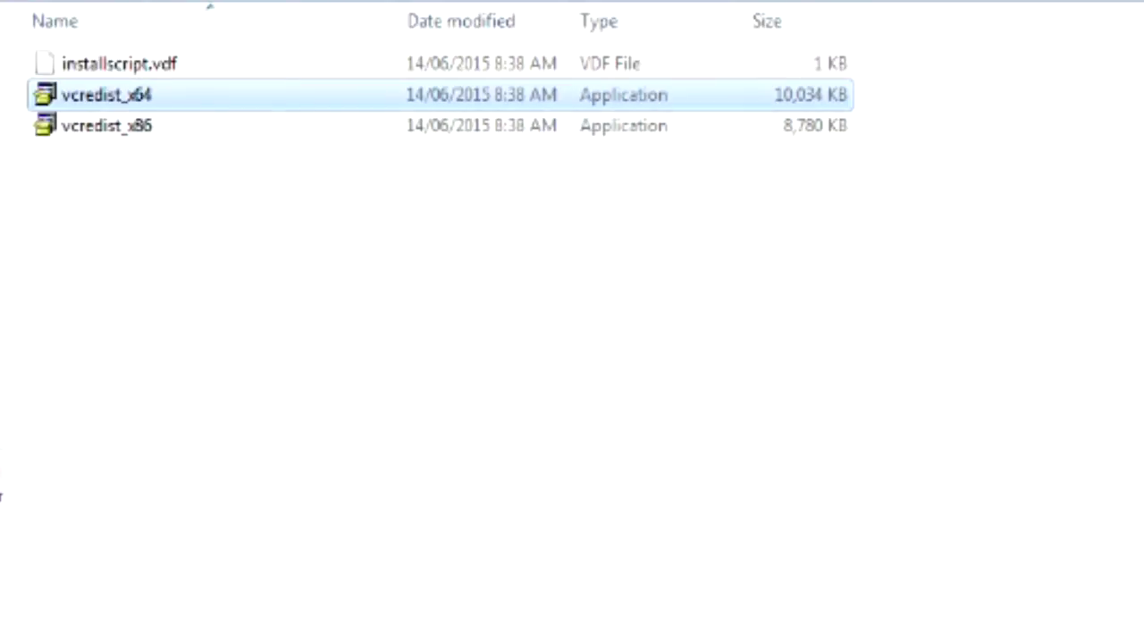
{"action": "key", "text": "Return"}
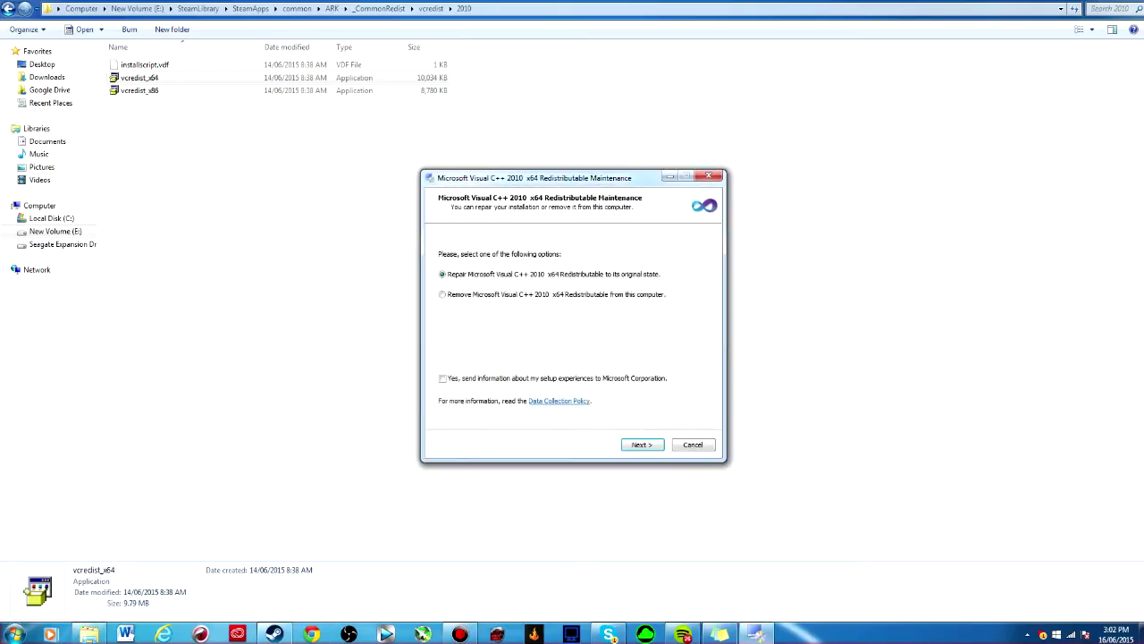
{"action": "key", "text": "Return"}
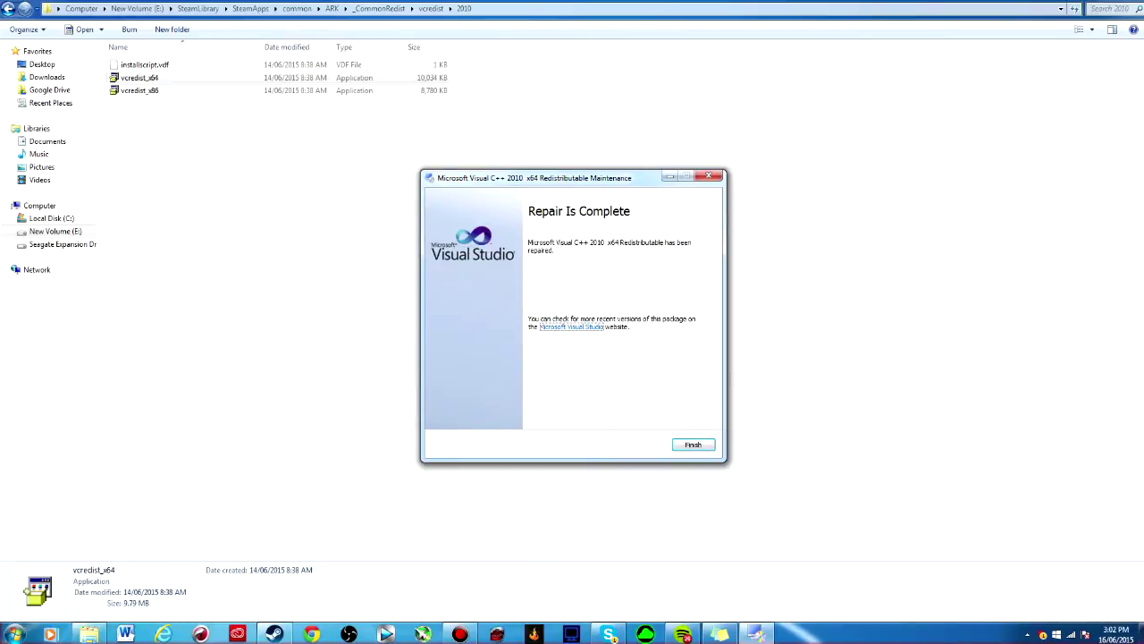
{"action": "key", "text": "Return"}
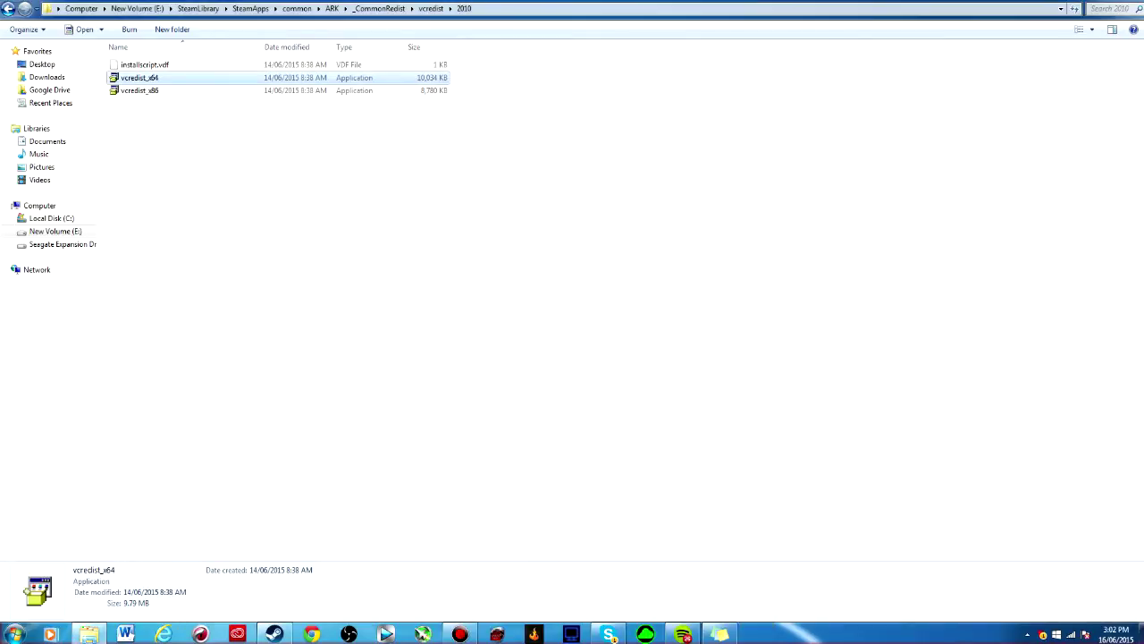
Step: Run the vcredist_x64 setup from the 2012 folder and close it once finished
{"action": "key", "text": "BackSpace"}
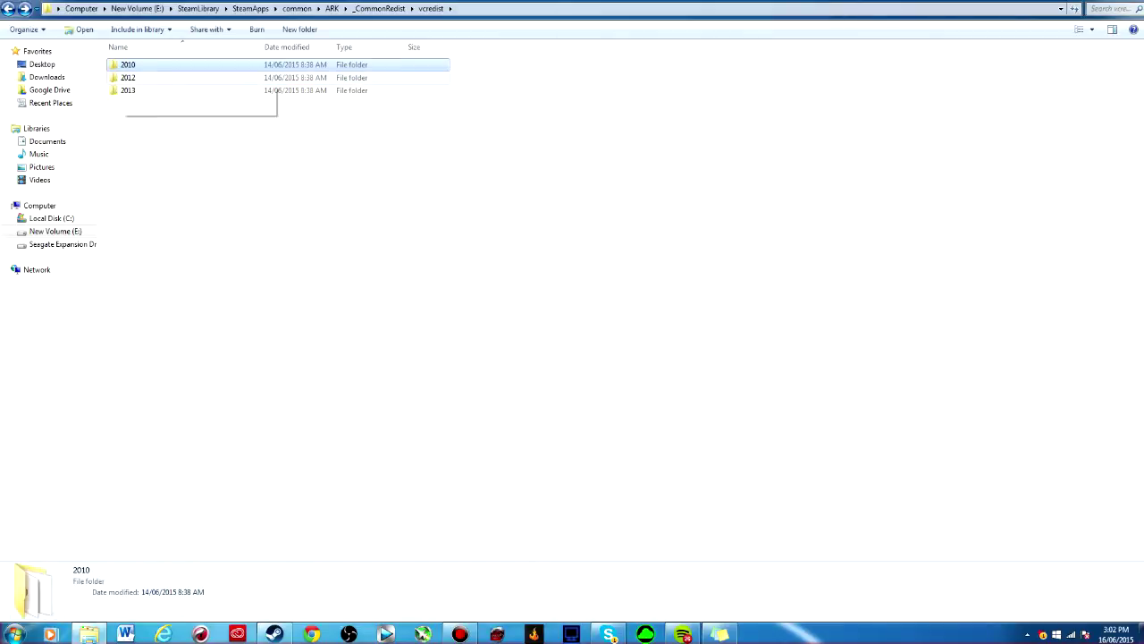
{"action": "key", "text": "Down"}
{"action": "key", "text": "Return"}
{"action": "key", "text": "Down"}
{"action": "key", "text": "Return"}
{"action": "key", "text": "Return"}
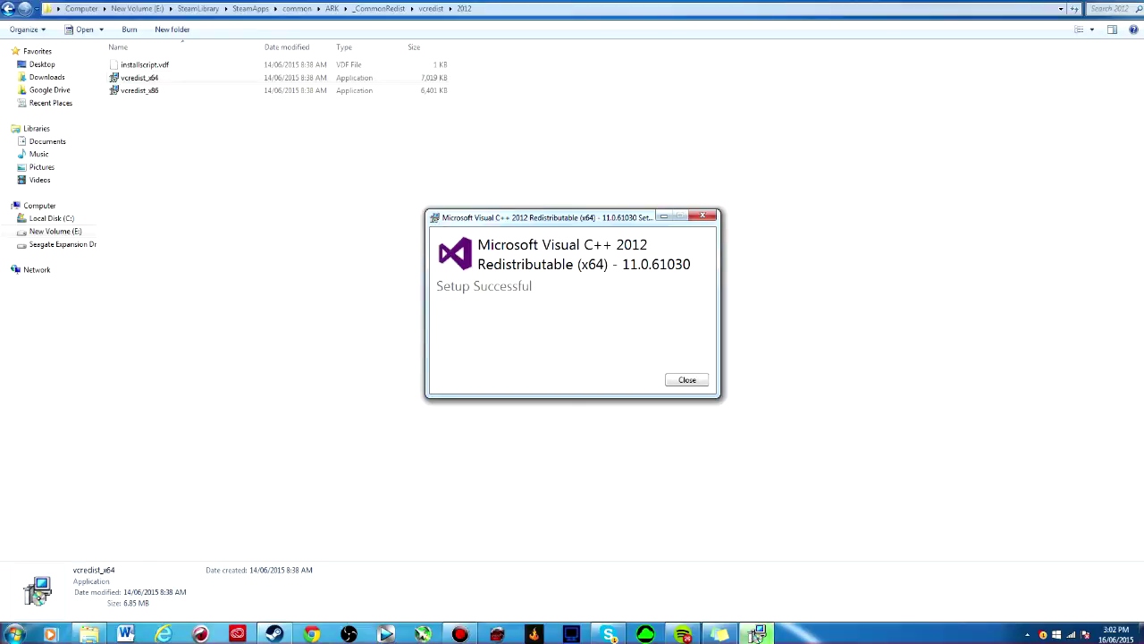
{"action": "left_click", "coordinate": [687, 380]}
Step: Run the vcredist_x64 setup from the 2013 folder and close it once finished
{"action": "left_click", "coordinate": [8, 9]}
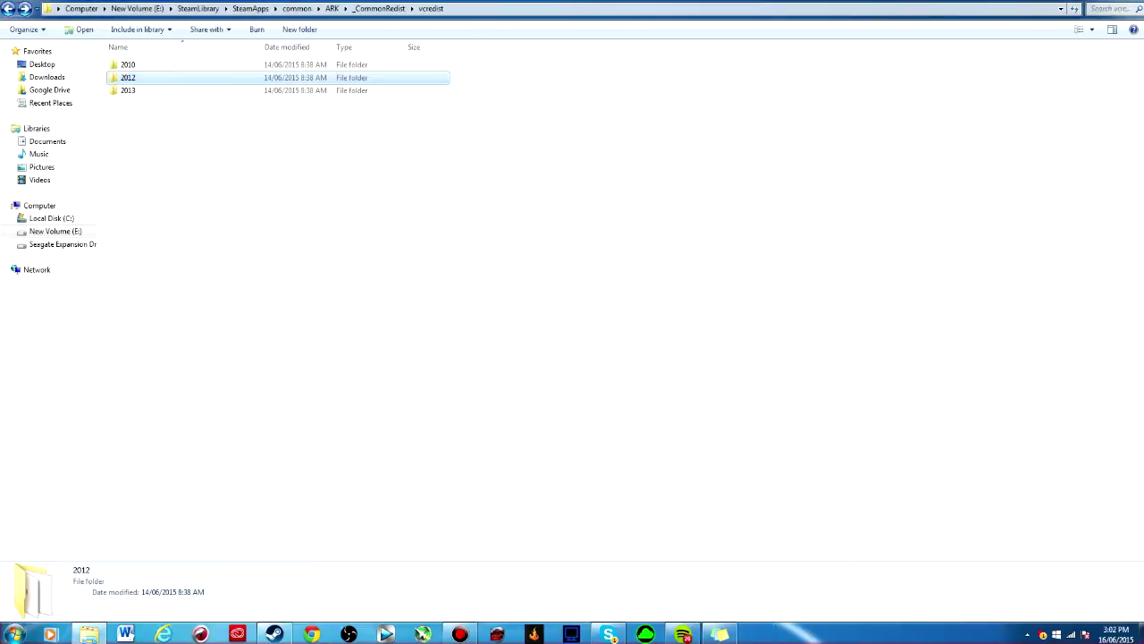
{"action": "key", "text": "Down"}
{"action": "key", "text": "Return"}
{"action": "key", "text": "Down"}
{"action": "key", "text": "Down"}
{"action": "key", "text": "Return"}
{"action": "key", "text": "Return"}
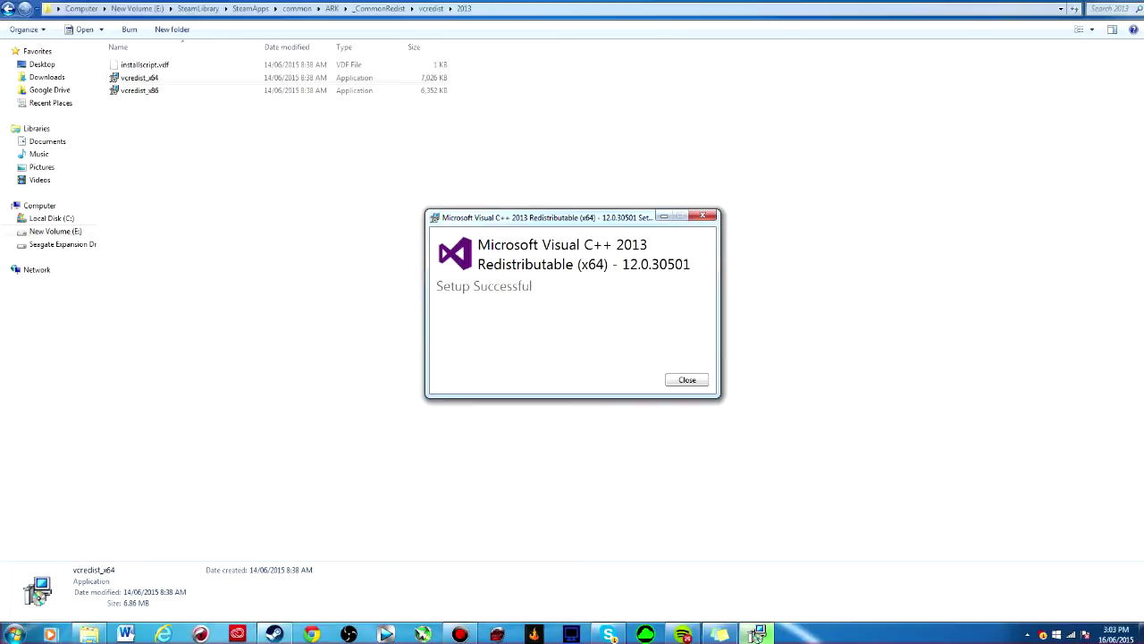
{"action": "key", "text": "Return"}
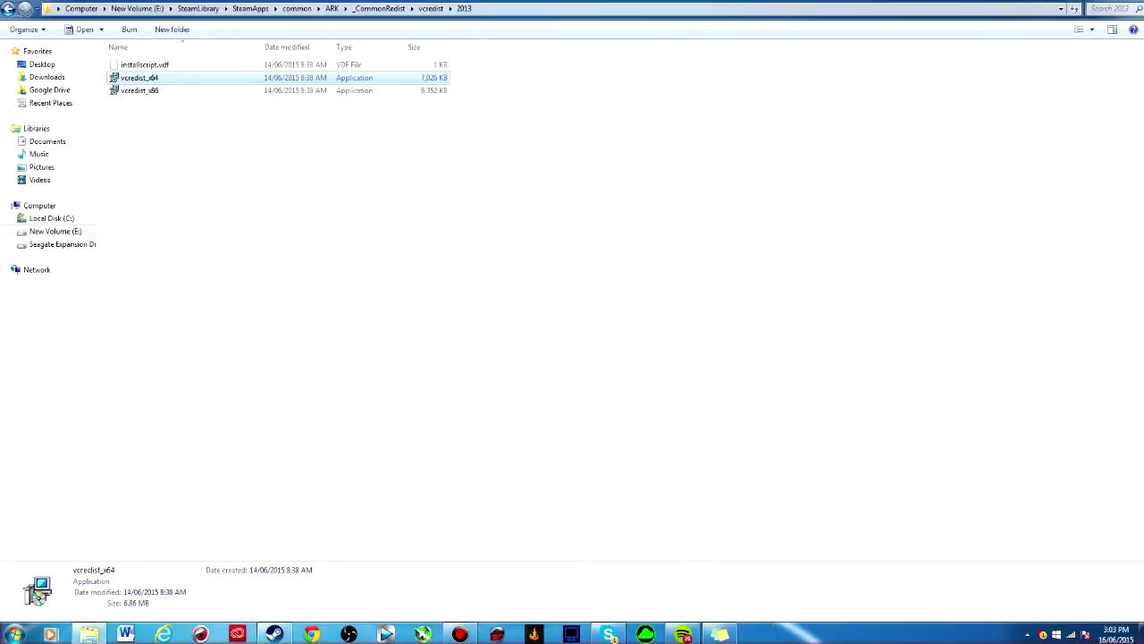
Step: Return from the 2013 redistributable folder to the main ARK folder
{"action": "left_click", "coordinate": [625, 358]}
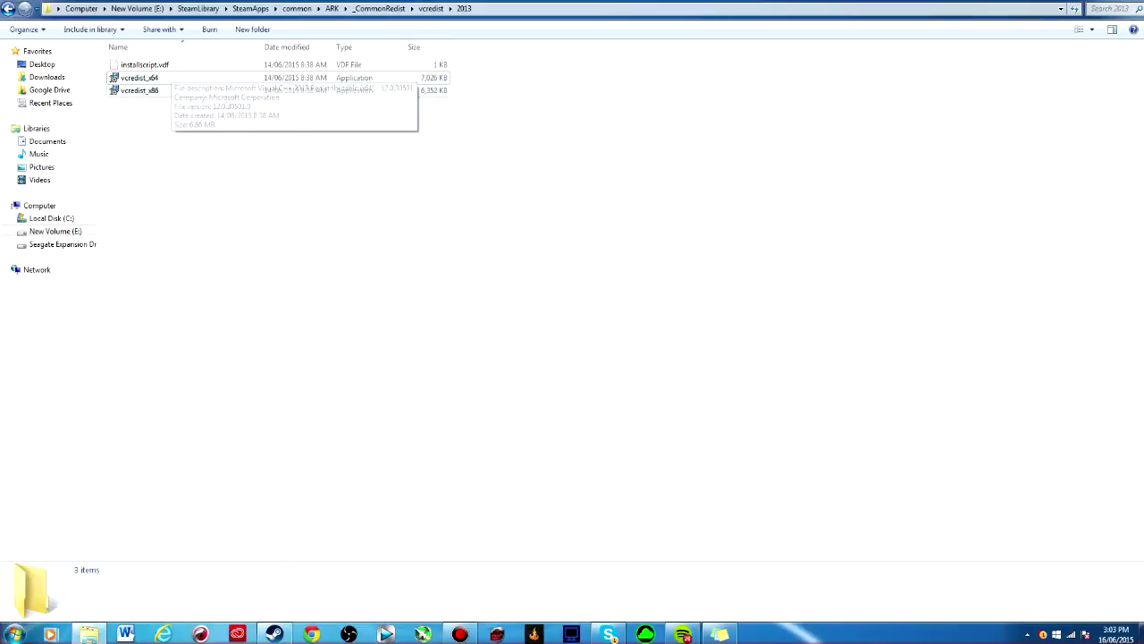
{"action": "key", "text": "BackSpace"}
{"action": "key", "text": "BackSpace"}
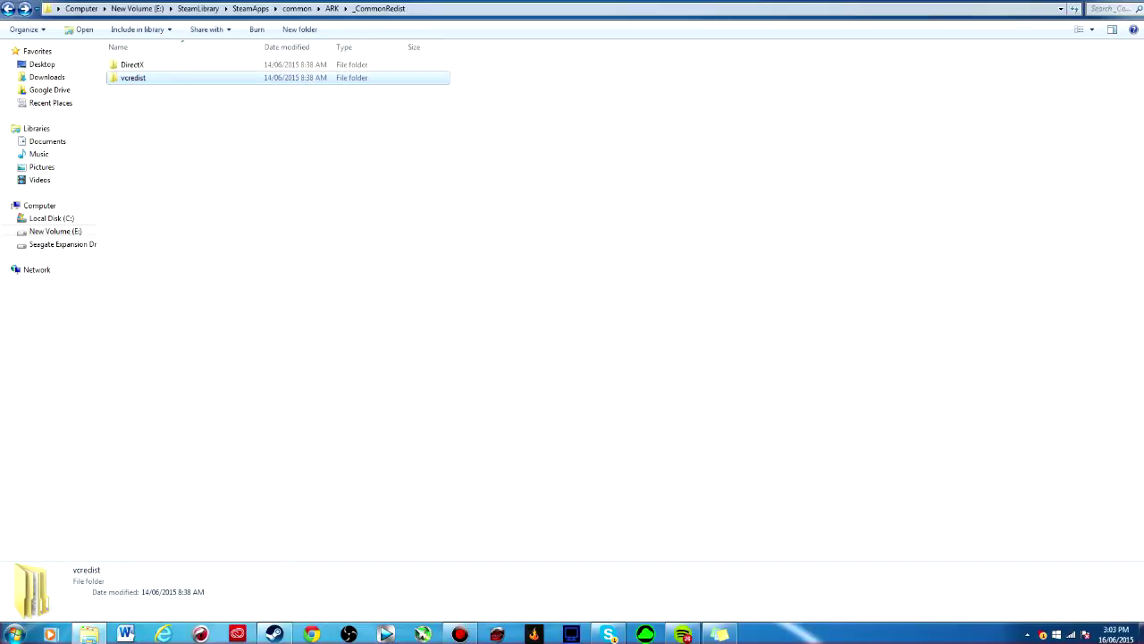
{"action": "key", "text": "BackSpace"}
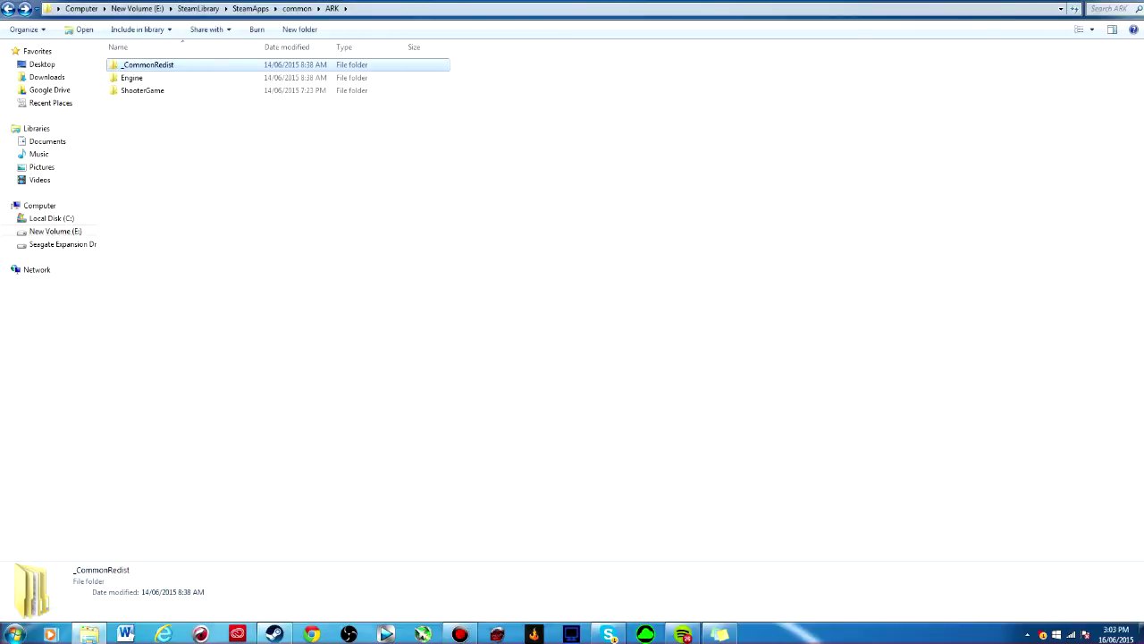
Step: Go up to the root of New Volume (E:) and reopen the ARK folder through SteamLibrary, SteamApps and common
{"action": "key", "text": "BackSpace"}
{"action": "key", "text": "BackSpace"}
{"action": "key", "text": "BackSpace"}
{"action": "key", "text": "BackSpace"}
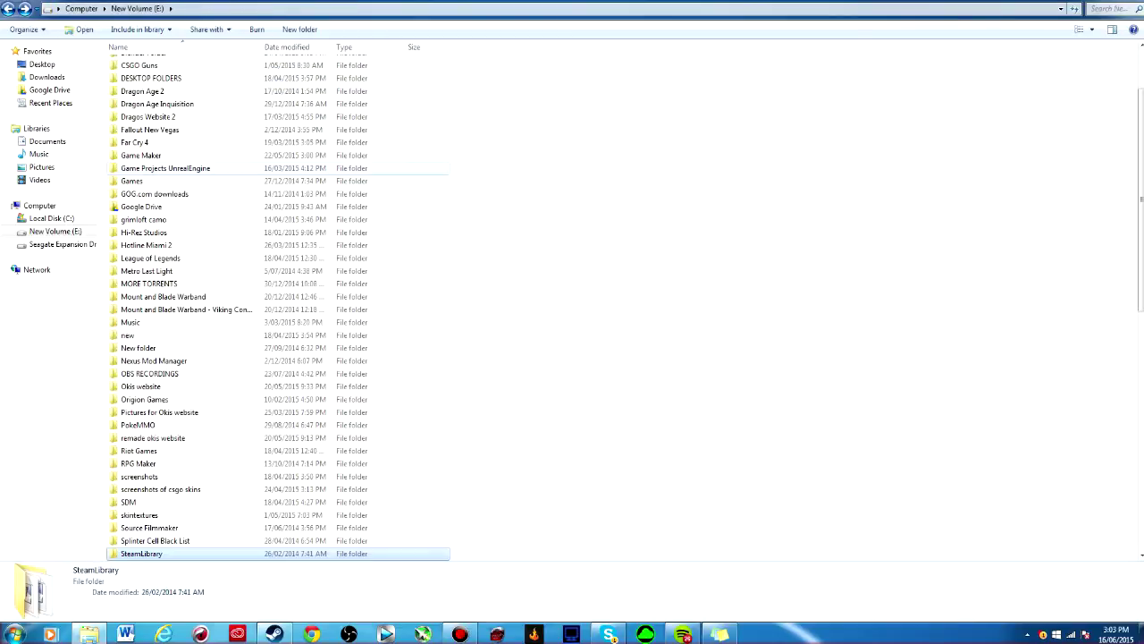
{"action": "scroll", "coordinate": [215, 380], "scroll_direction": "down", "scroll_amount": 3}
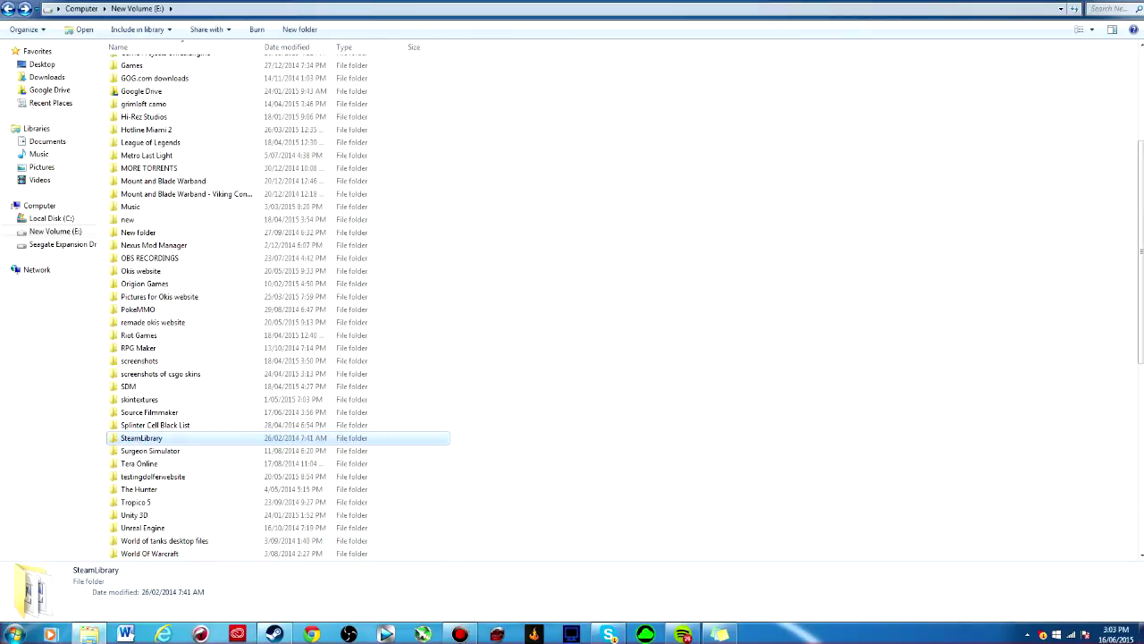
{"action": "key", "text": "Return"}
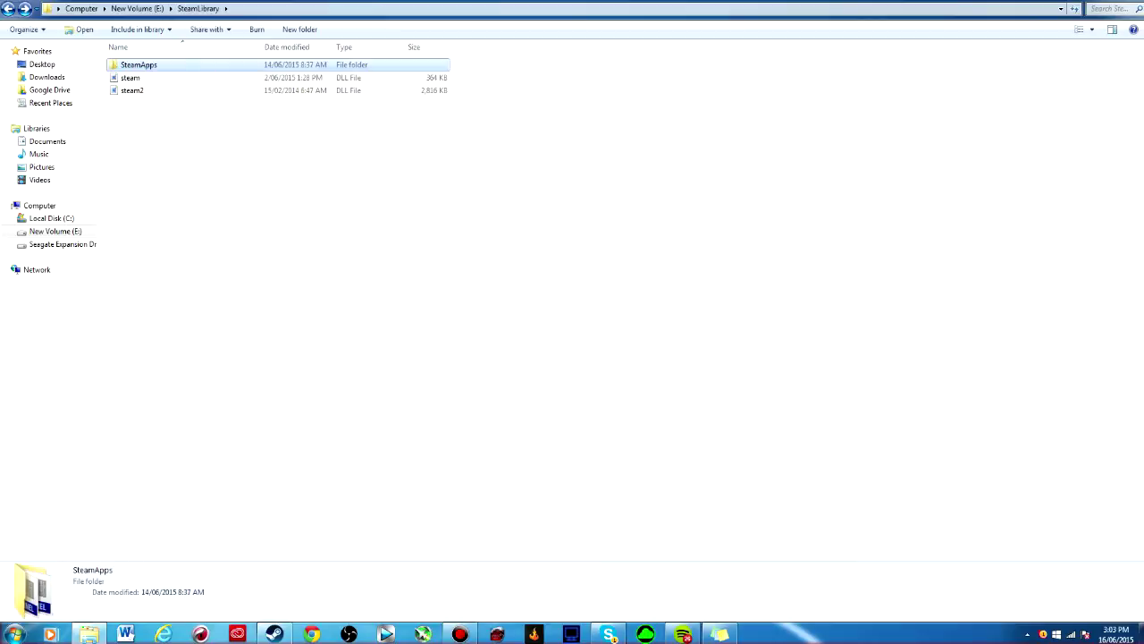
{"action": "key", "text": "Return"}
{"action": "key", "text": "Return"}
{"action": "key", "text": "Down"}
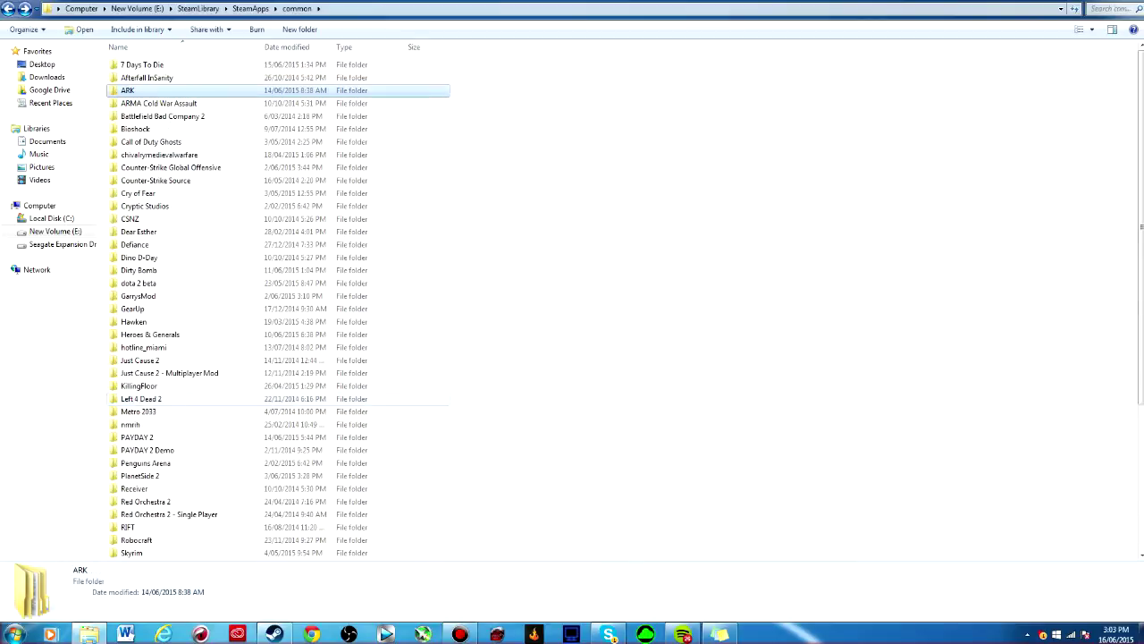
{"action": "key", "text": "Return"}
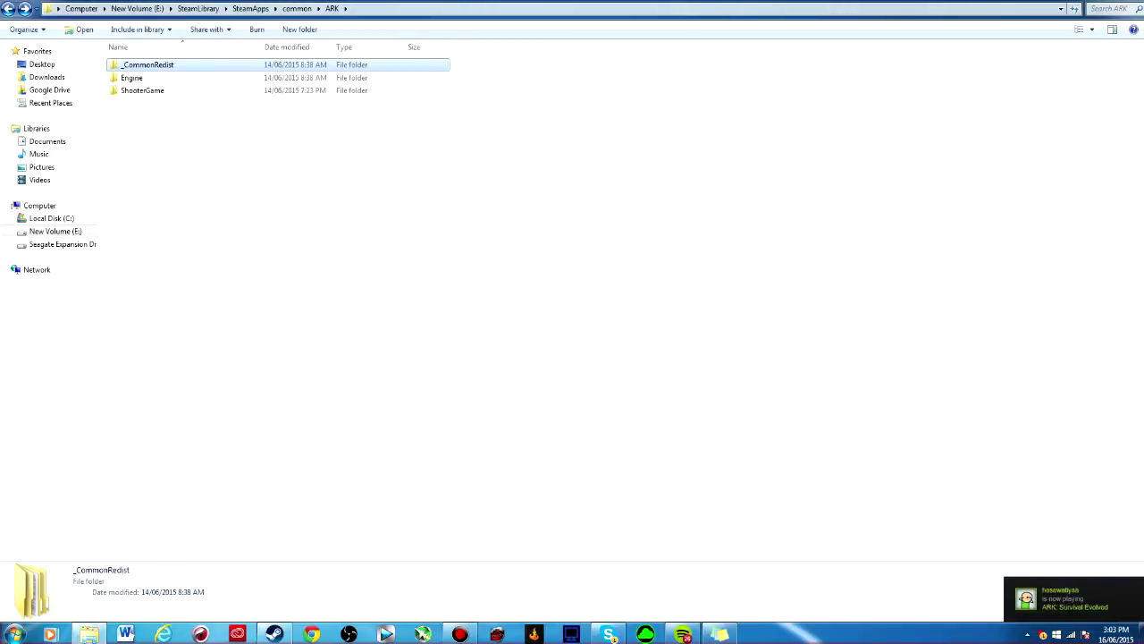
Step: Open the 2010 folder through _CommonRedist and vcredist, and select the vcredist_x64 setup
{"action": "key", "text": "Return"}
{"action": "key", "text": "Down"}
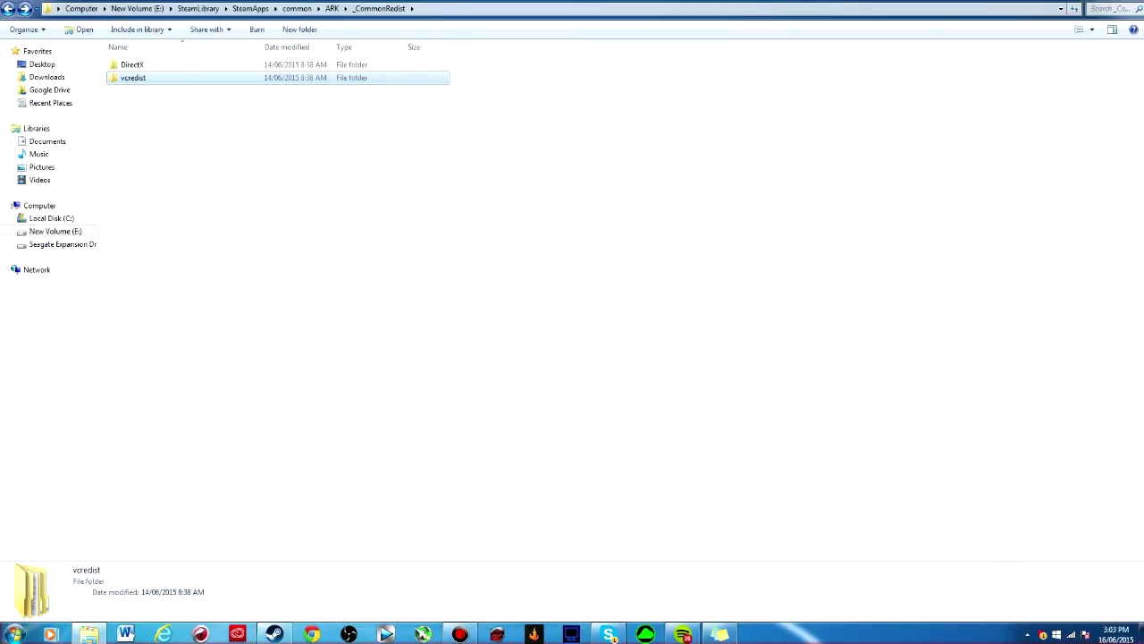
{"action": "key", "text": "alt+Right"}
{"action": "left_click", "coordinate": [167, 65]}
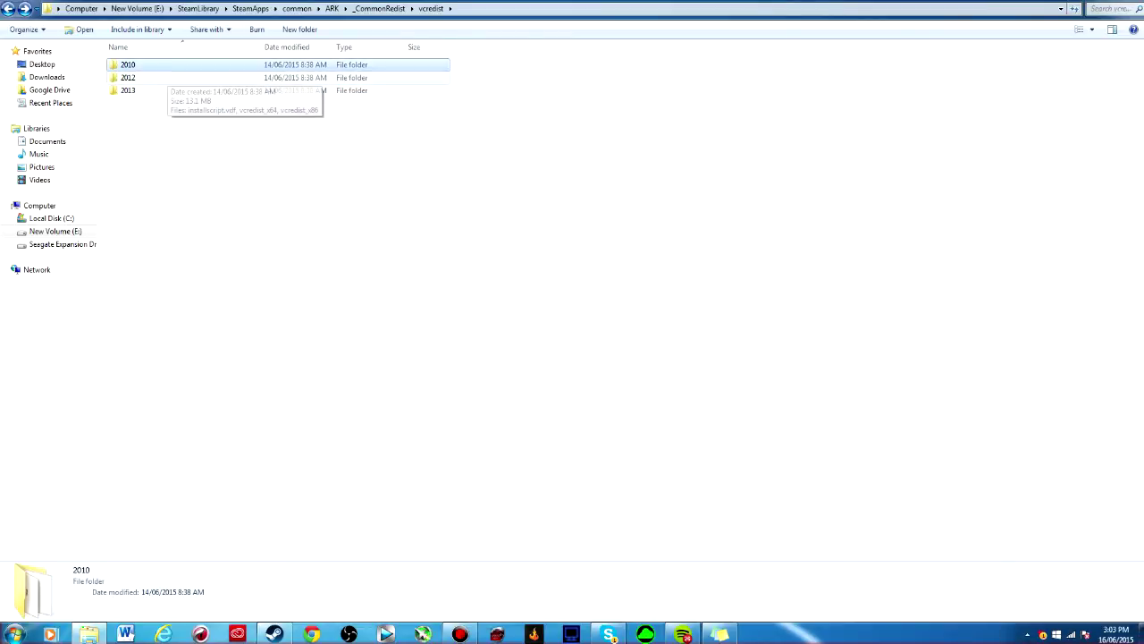
{"action": "key", "text": "Down"}
{"action": "key", "text": "Down"}
{"action": "key", "text": "Home"}
{"action": "key", "text": "Return"}
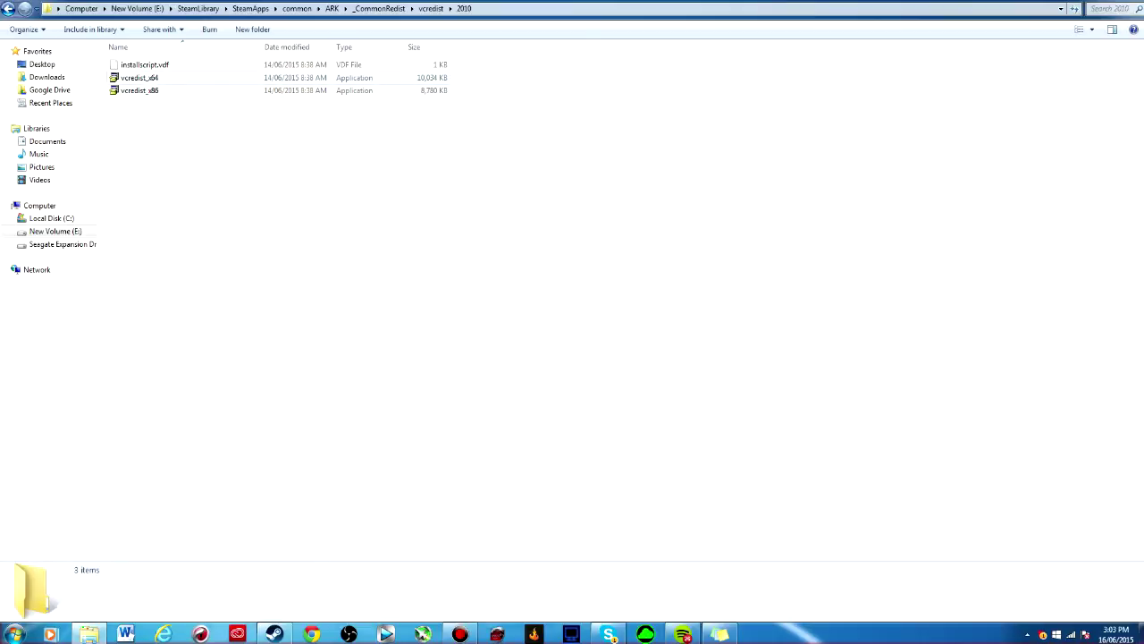
{"action": "left_click", "coordinate": [140, 78]}
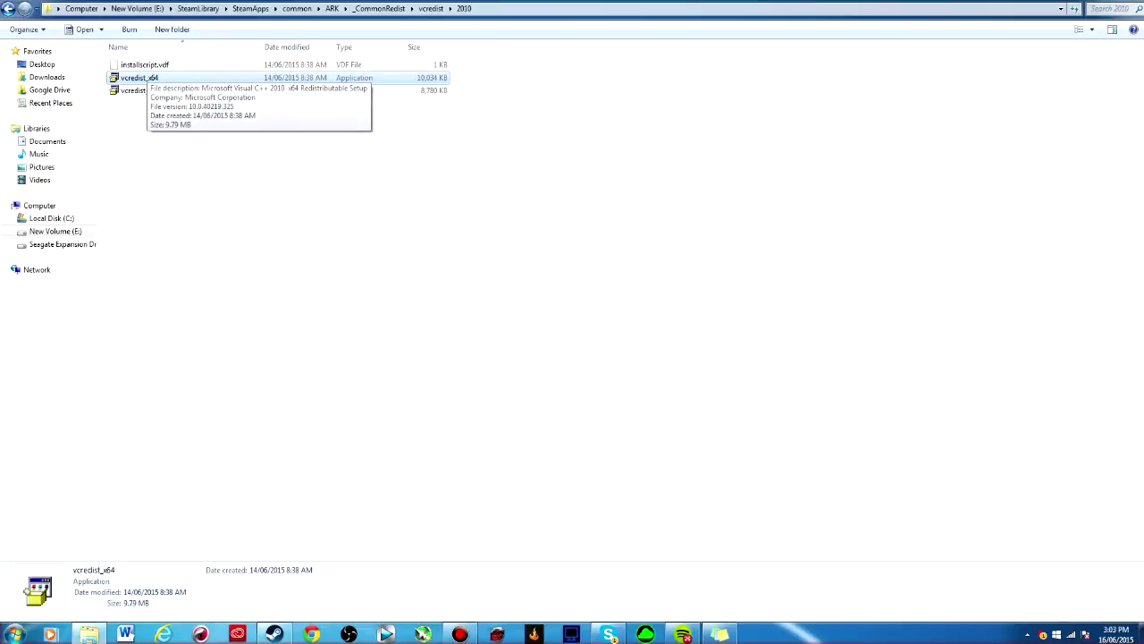
Step: Return to the vcredist folder with the year folders and reopen the 2010 folder
{"action": "left_click", "coordinate": [9, 9]}
{"action": "left_click", "coordinate": [128, 77]}
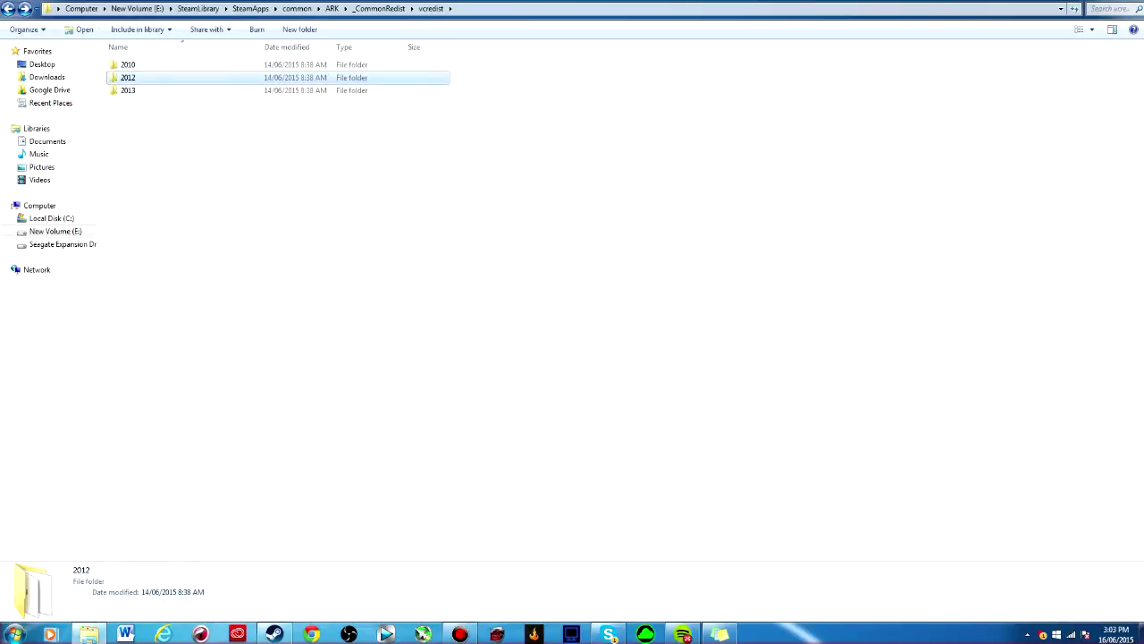
{"action": "key", "text": "Up"}
{"action": "key", "text": "Return"}
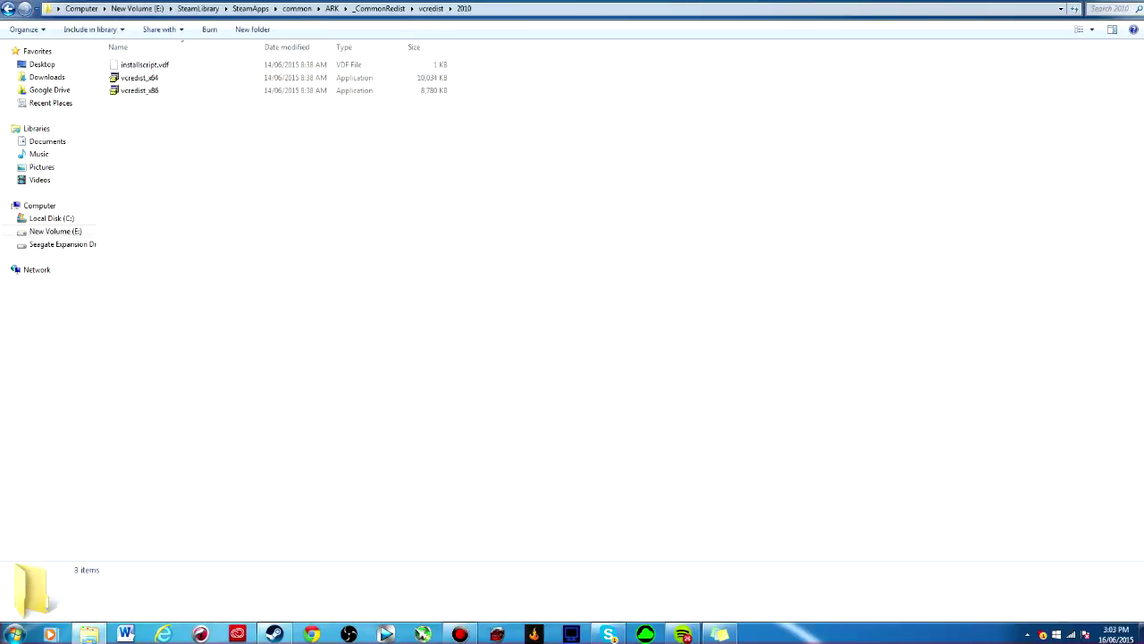
Step: Go up from the 2010 folder to the common folder of the Steam library
{"action": "key", "text": "BackSpace"}
{"action": "key", "text": "BackSpace"}
{"action": "key", "text": "BackSpace"}
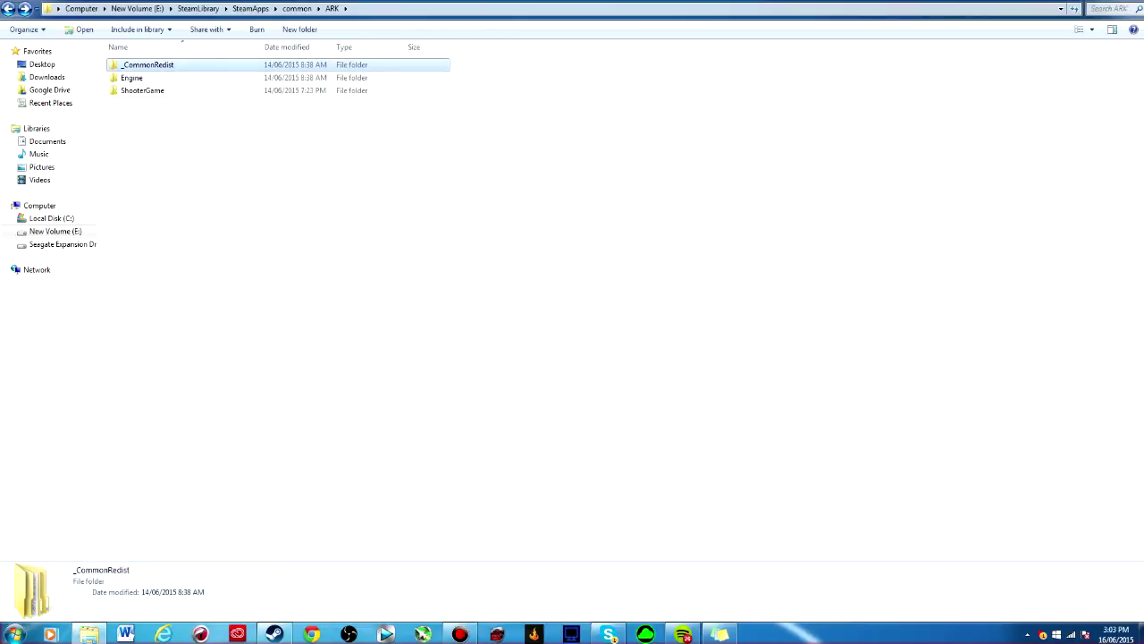
{"action": "key", "text": "BackSpace"}
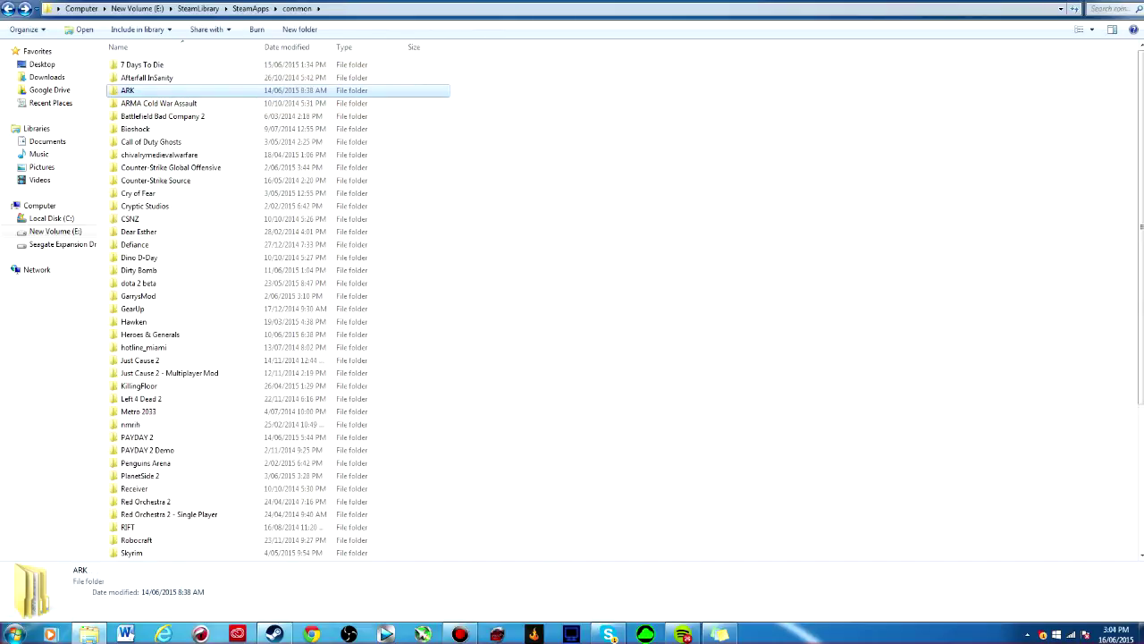
Step: Reopen the 2010 redistributable folder through ARK, _CommonRedist and vcredist
{"action": "key", "text": "Return"}
{"action": "key", "text": "Return"}
{"action": "key", "text": "Down"}
{"action": "key", "text": "Return"}
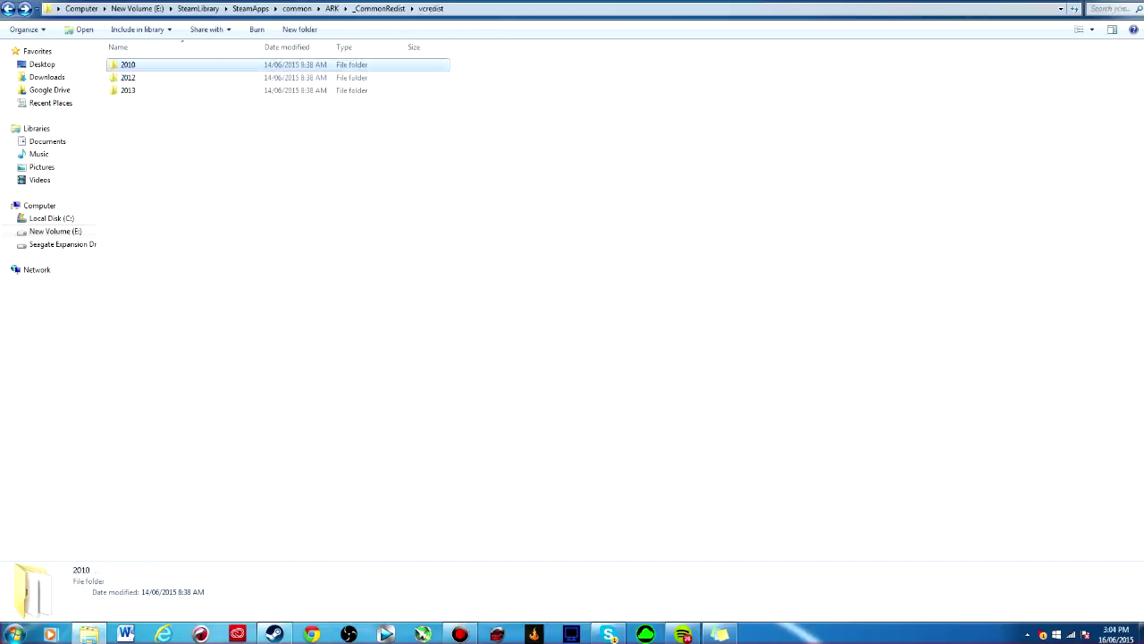
{"action": "key", "text": "Return"}
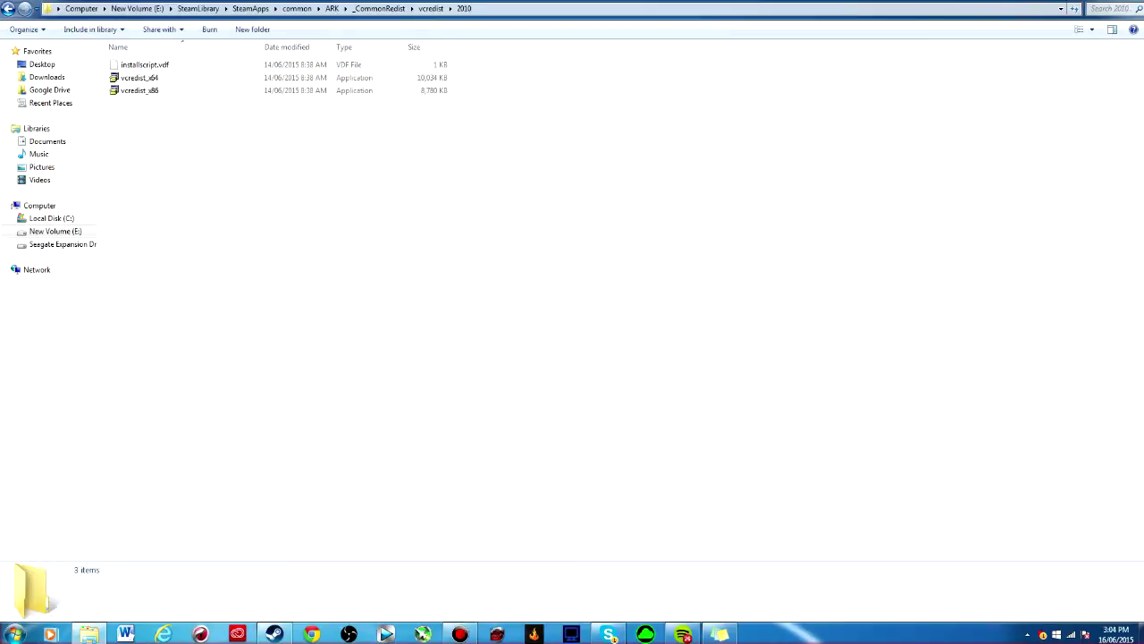
Step: Return from the 2010 redistributable folder to the main ARK folder
{"action": "key", "text": "BackSpace"}
{"action": "key", "text": "BackSpace"}
{"action": "key", "text": "BackSpace"}
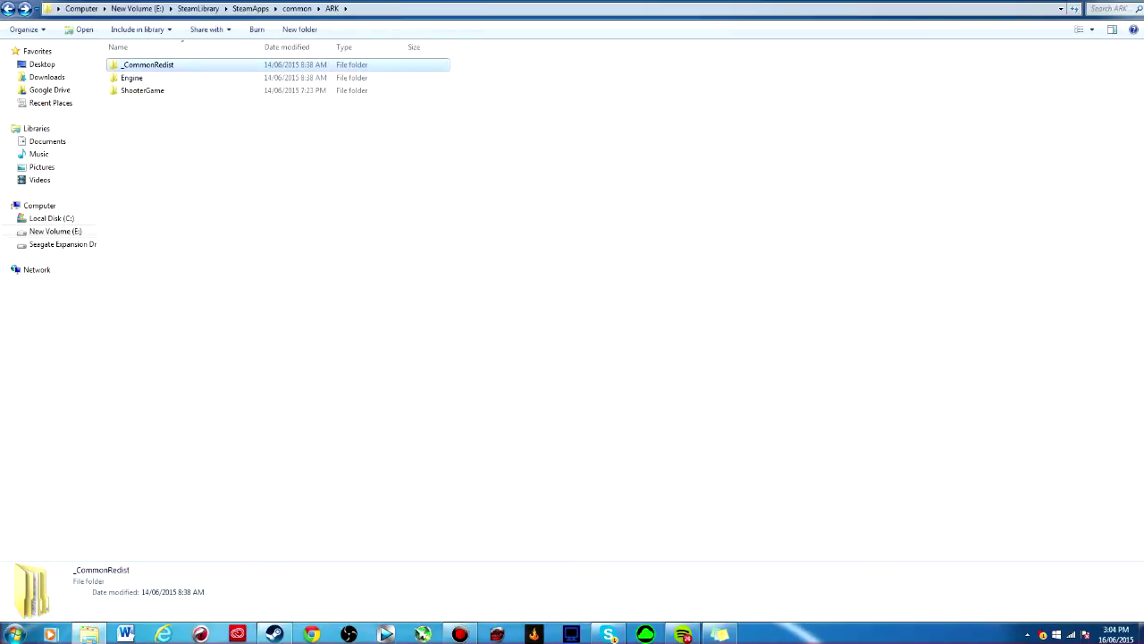